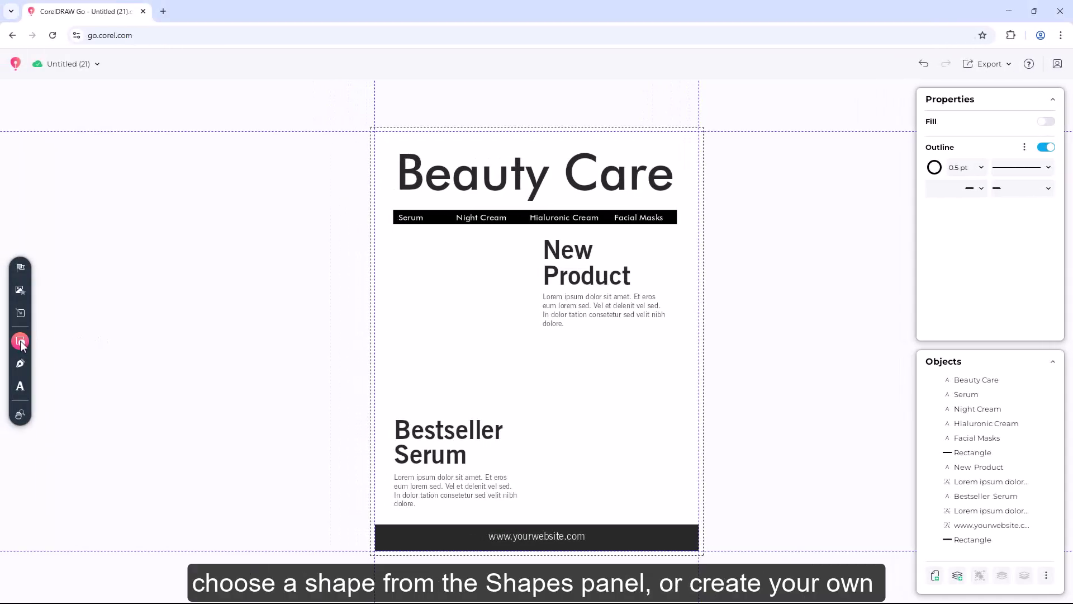
Draw four rectangles: left of New Product, beside Bestseller Serum, and two in the row between them
click(21, 342)
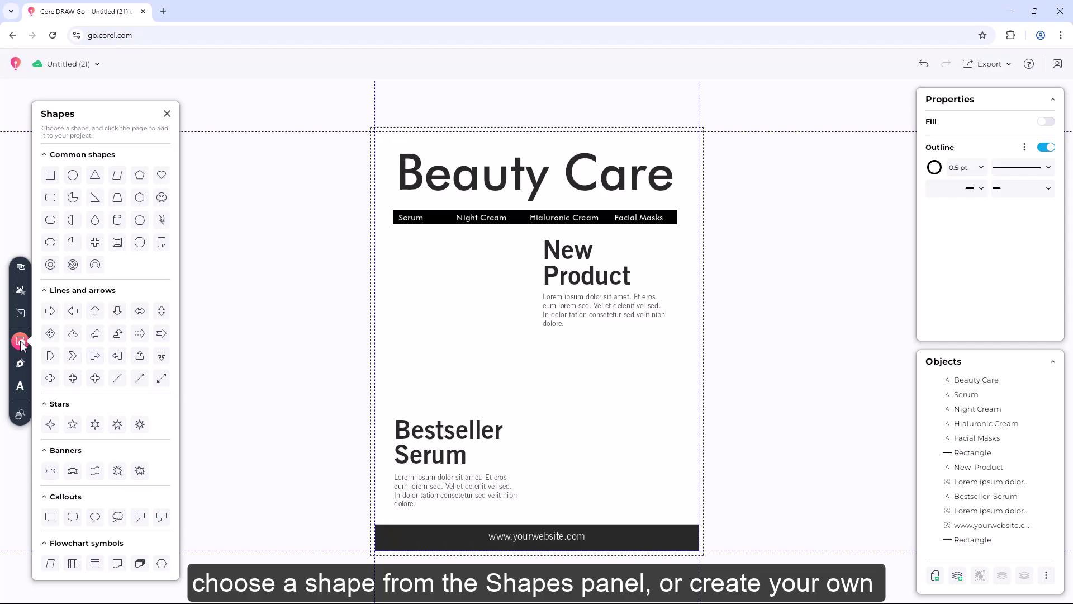
click(50, 174)
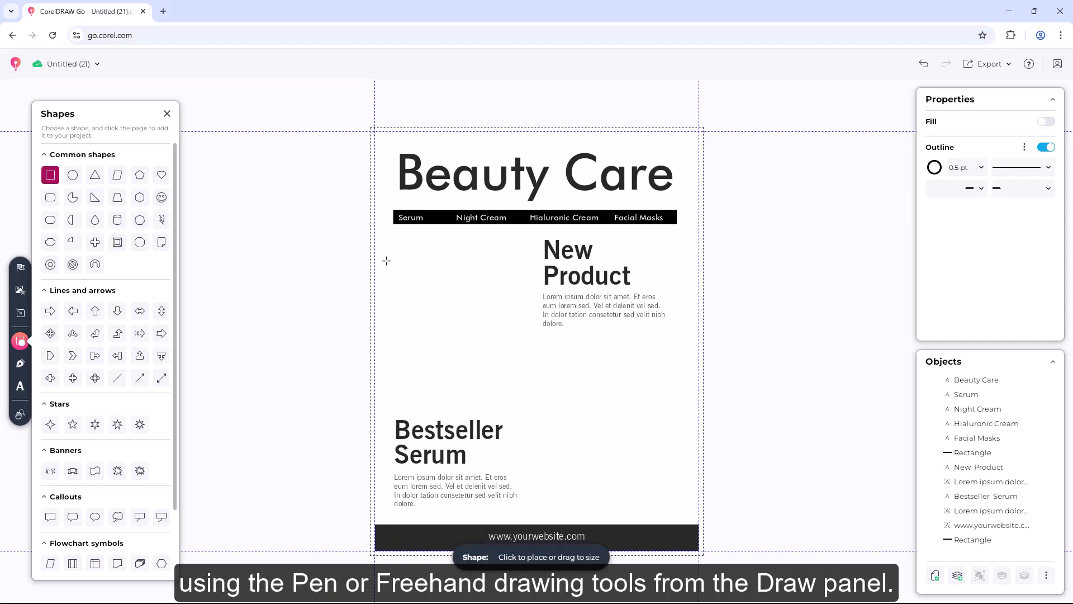
drag(393, 240, 536, 341)
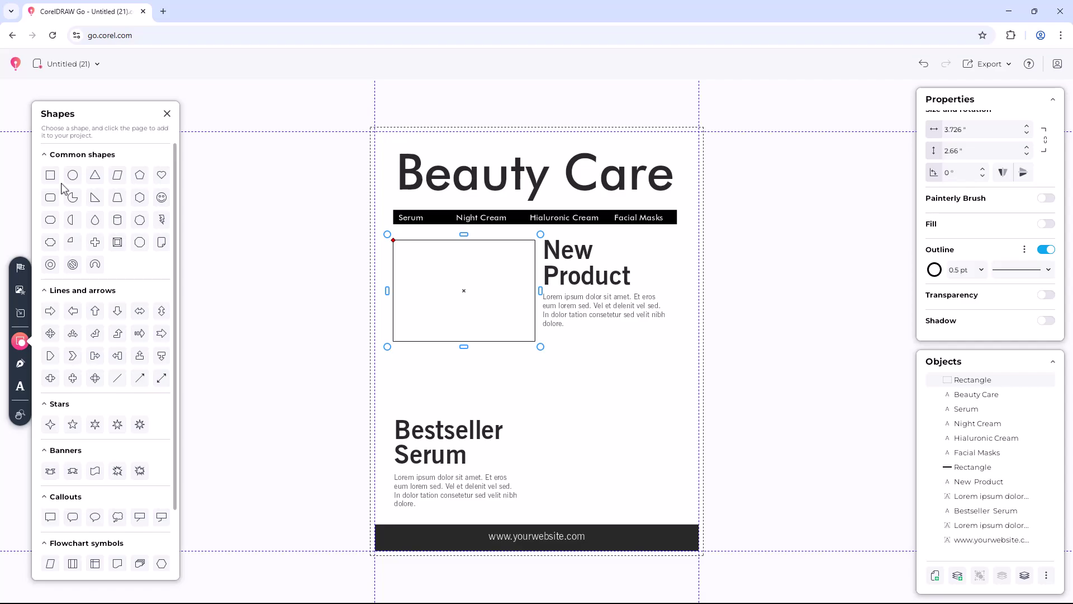
drag(537, 415, 693, 520)
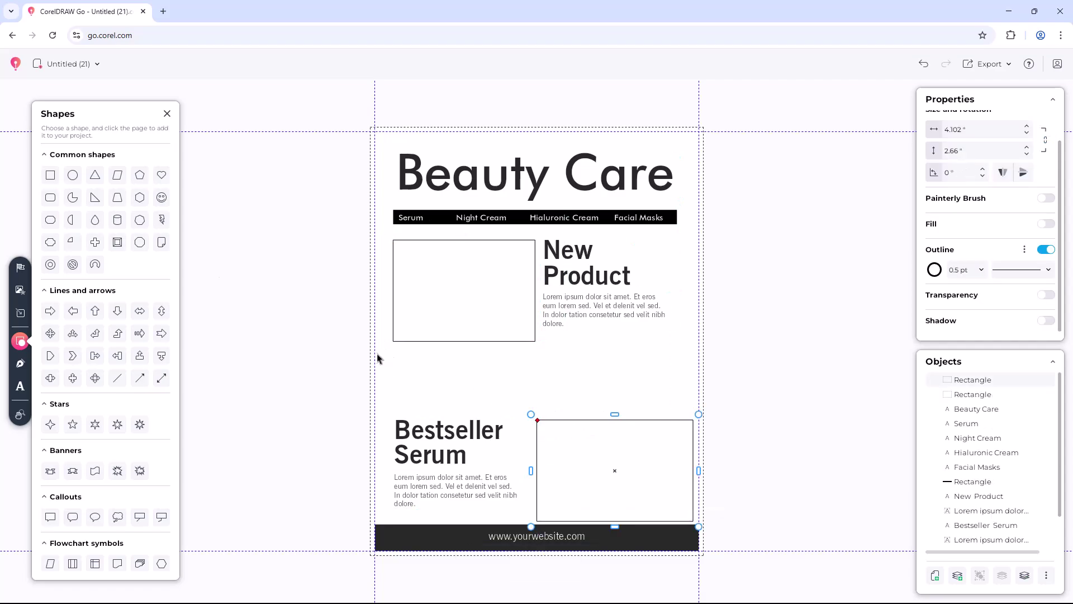
drag(392, 353, 537, 407)
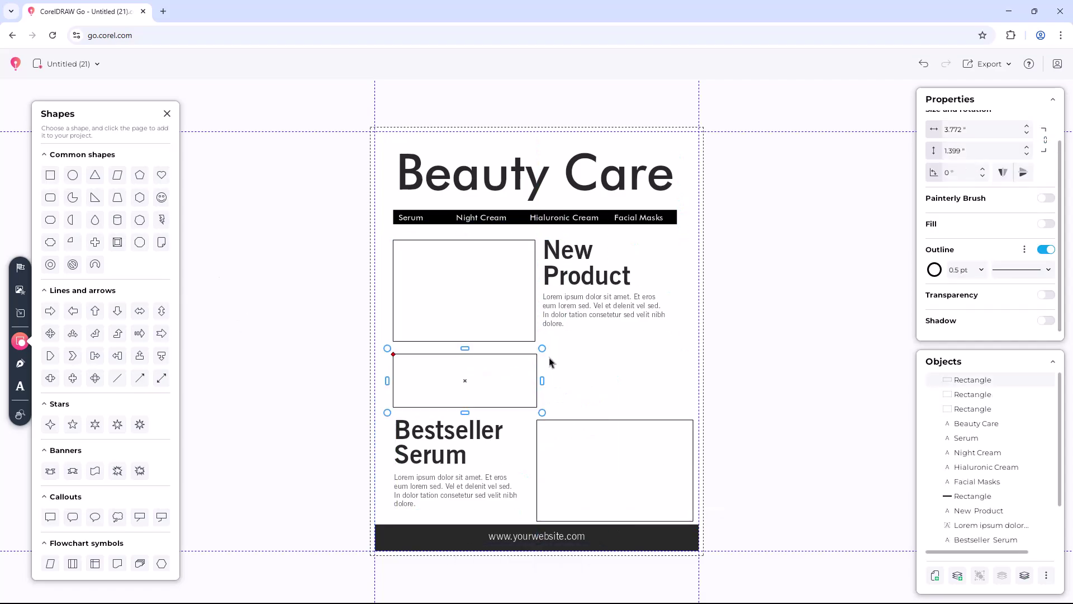
drag(545, 355, 693, 407)
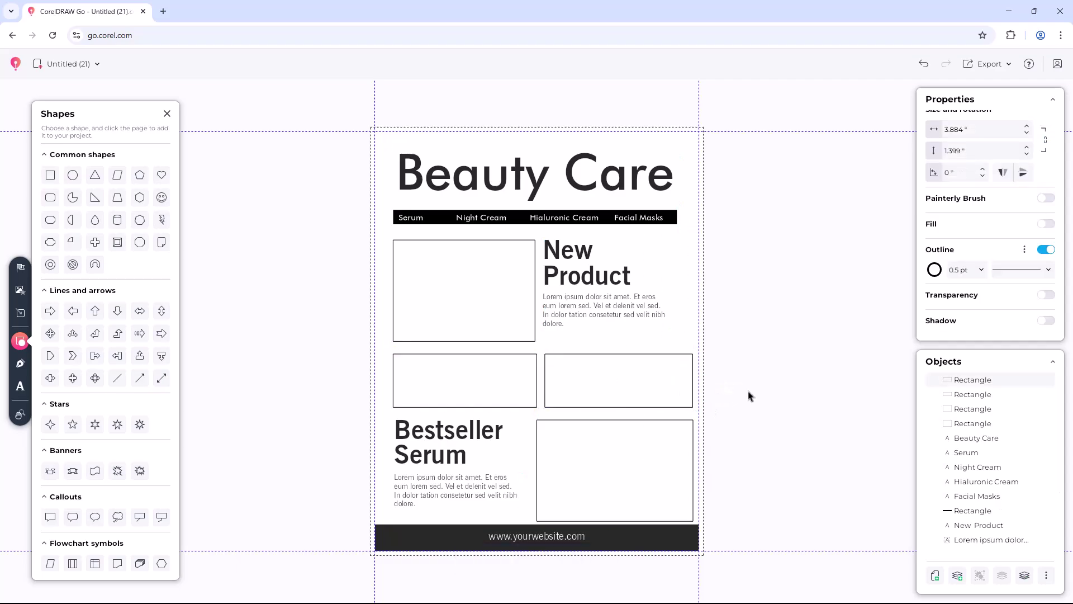
Convert the top-left, lower-left, middle-right and bottom-right rectangles into mask frames, then deselect
right_click(503, 343)
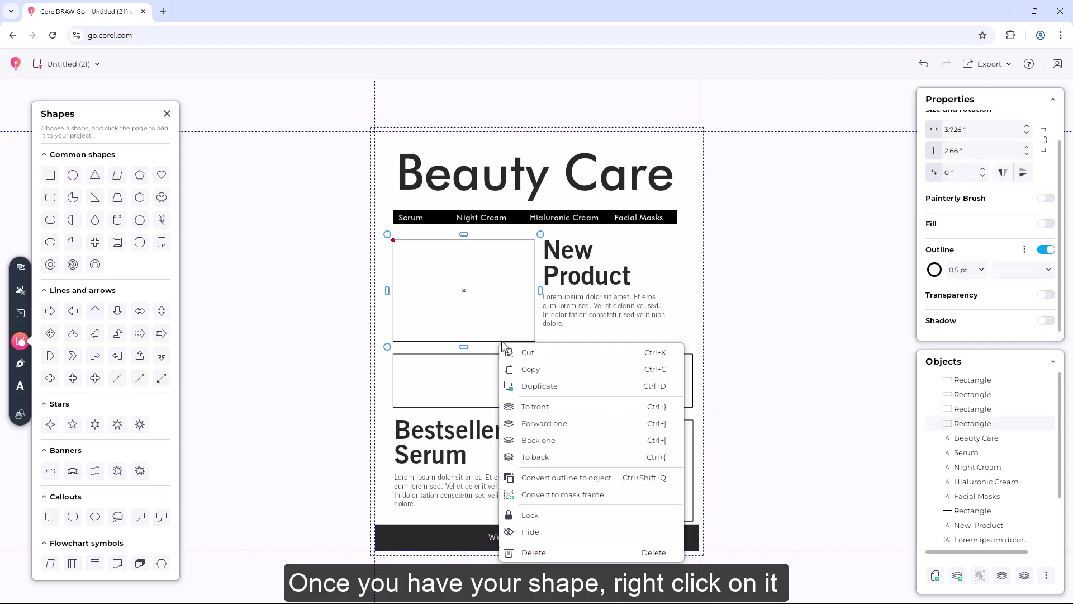
click(563, 496)
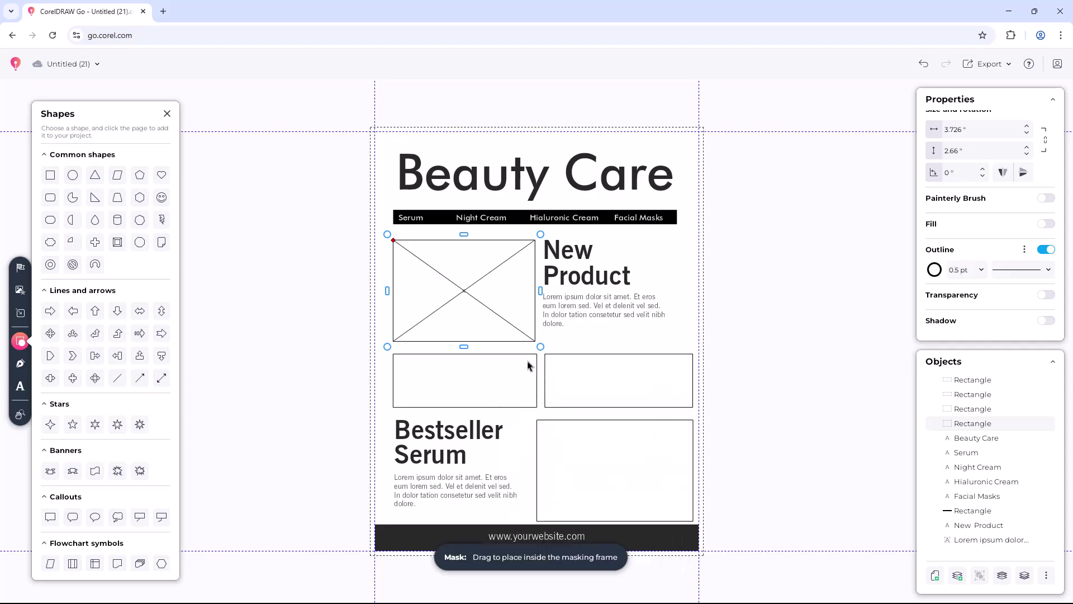
right_click(530, 358)
click(575, 508)
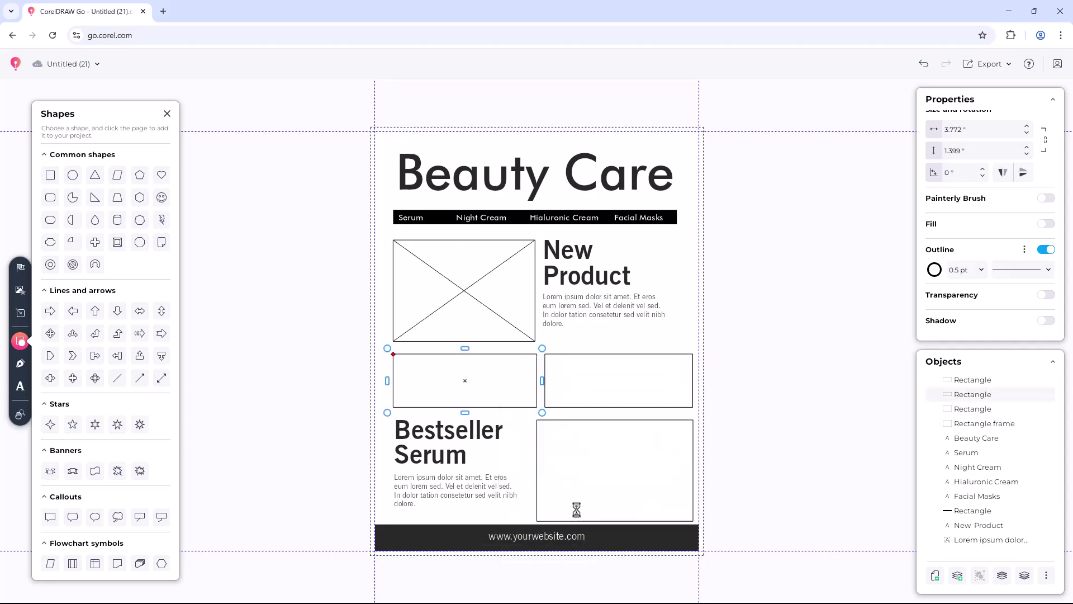
right_click(627, 356)
click(657, 508)
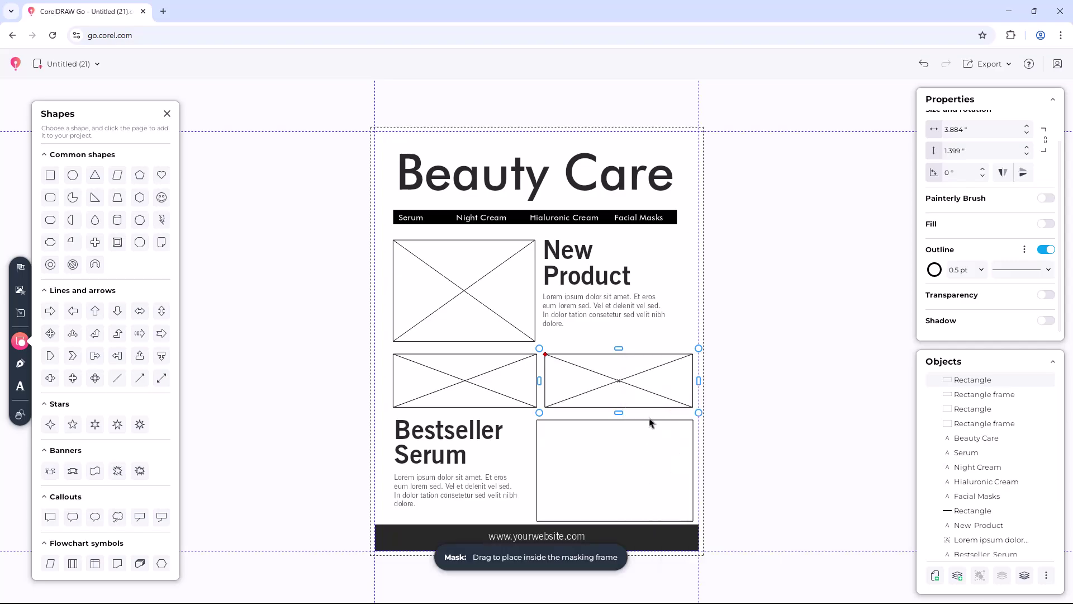
right_click(648, 424)
click(696, 358)
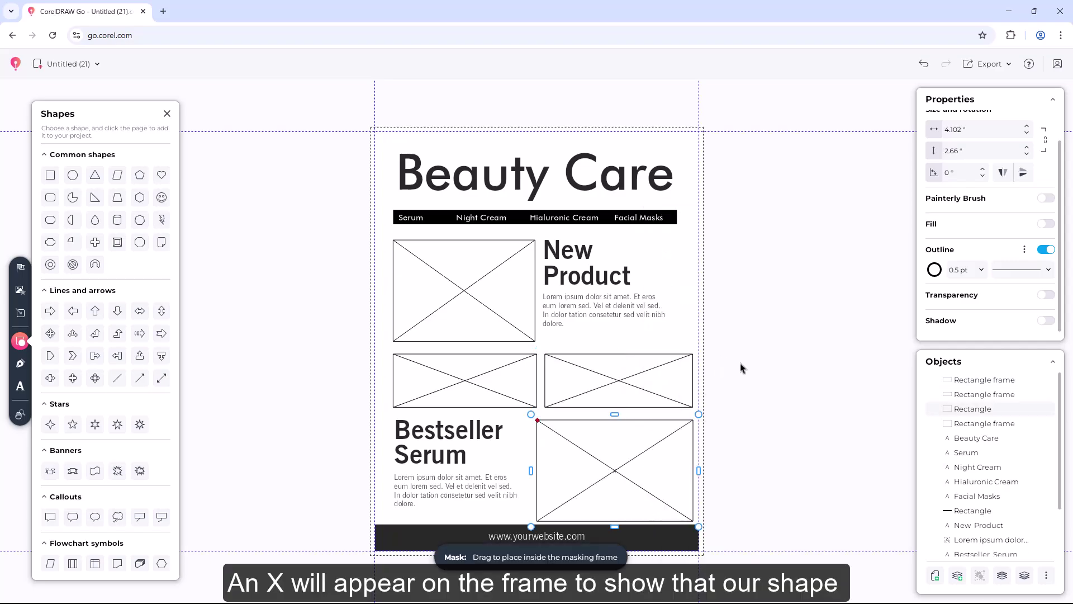
click(750, 374)
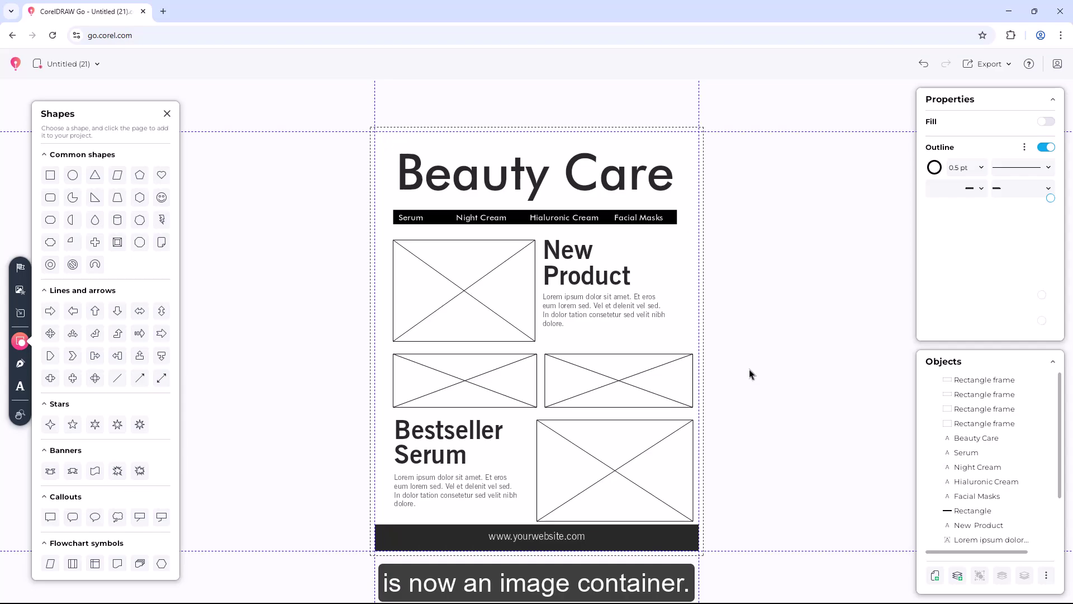
Import the photo of two women and place it in the top-left frame
click(168, 113)
click(20, 312)
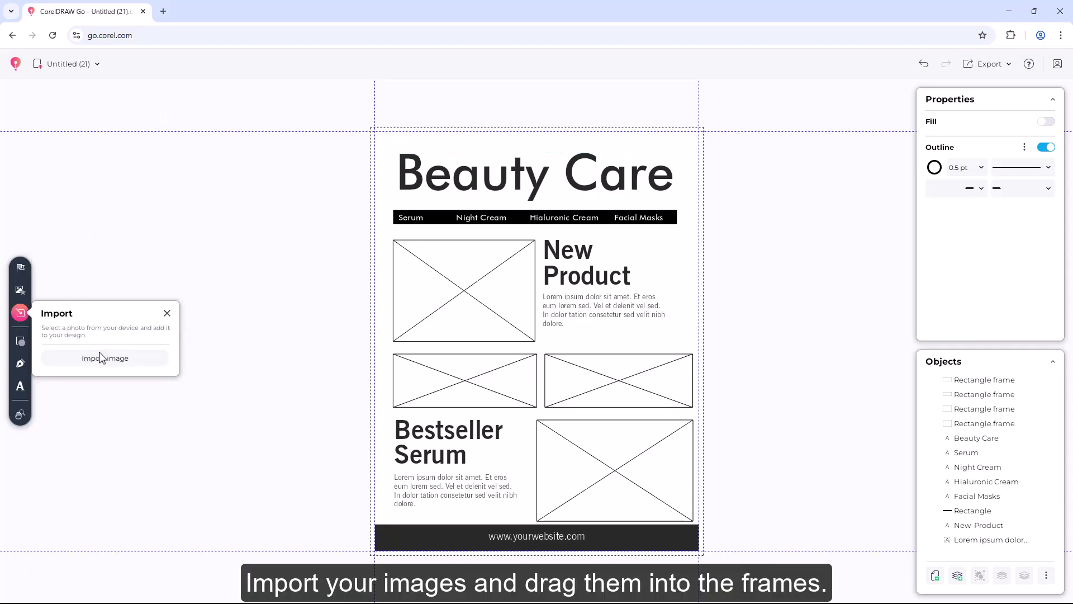
click(105, 355)
click(445, 202)
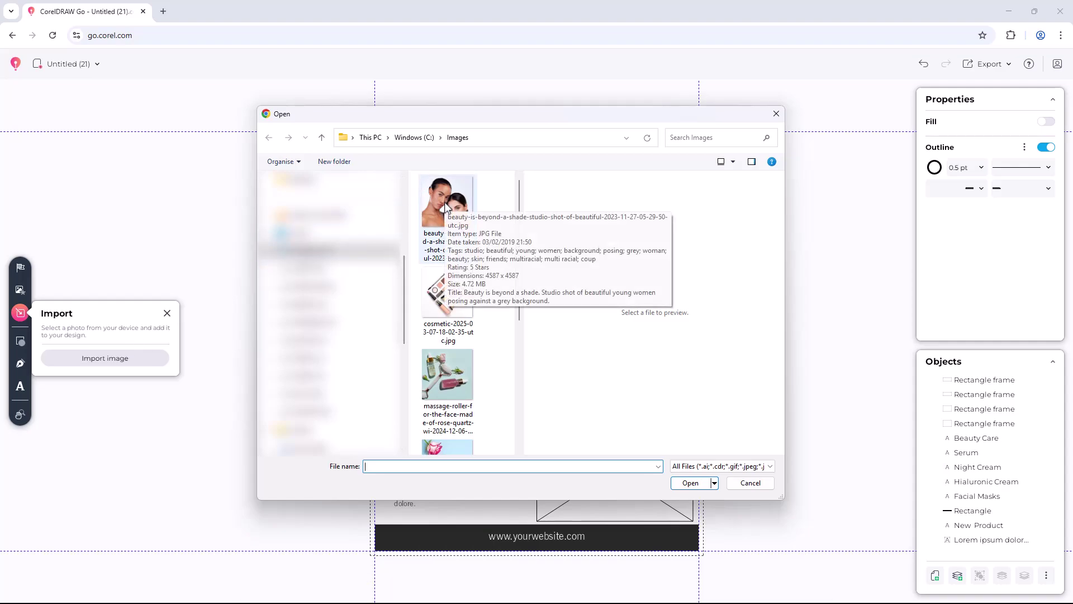
click(691, 483)
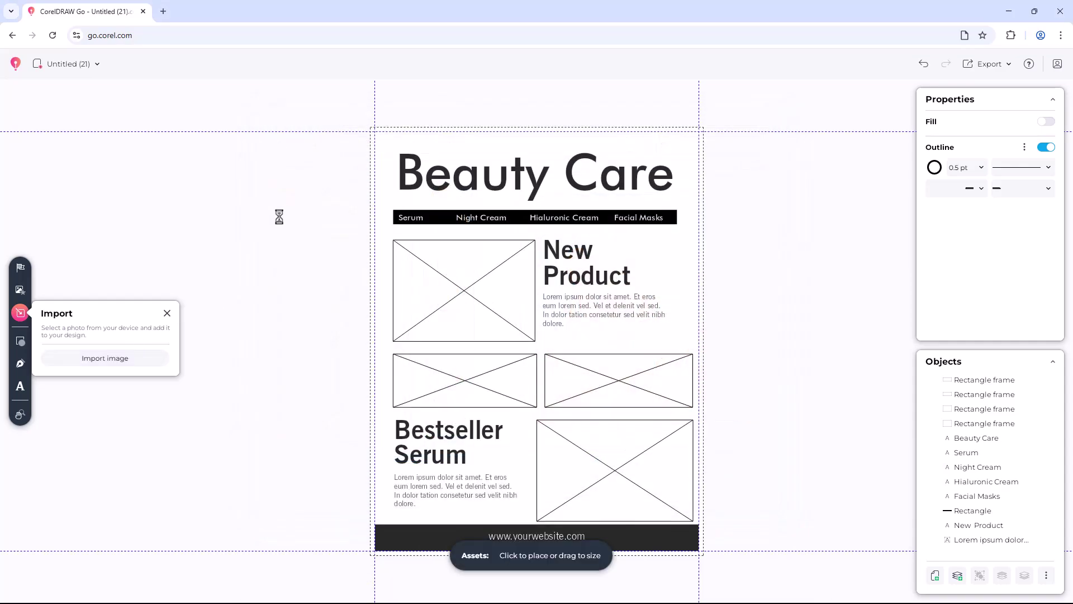
click(363, 325)
drag(282, 259, 467, 300)
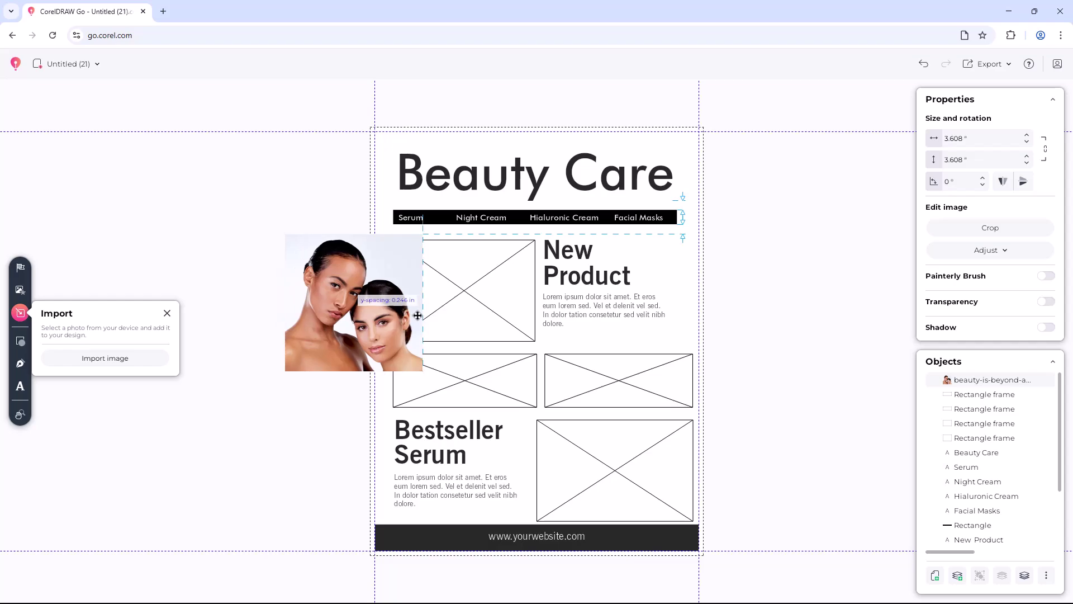
Put the makeup products photo in the lower-left frame and shift the face-mask photo down
click(131, 368)
click(447, 298)
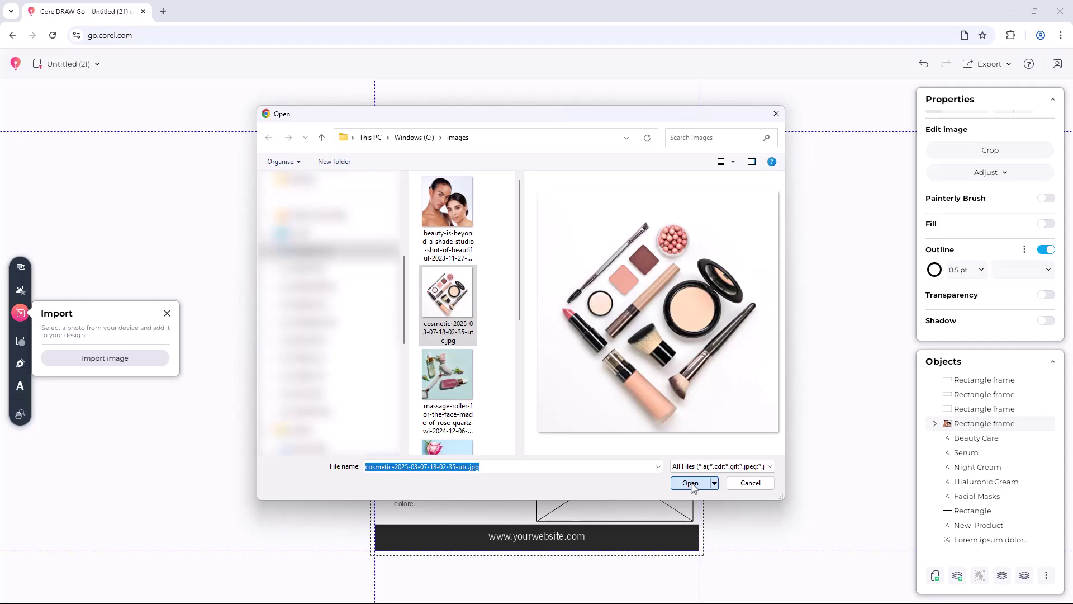
click(690, 482)
mouse_move(218, 256)
mouse_down()
mouse_move(350, 389)
mouse_move(523, 380)
mouse_up()
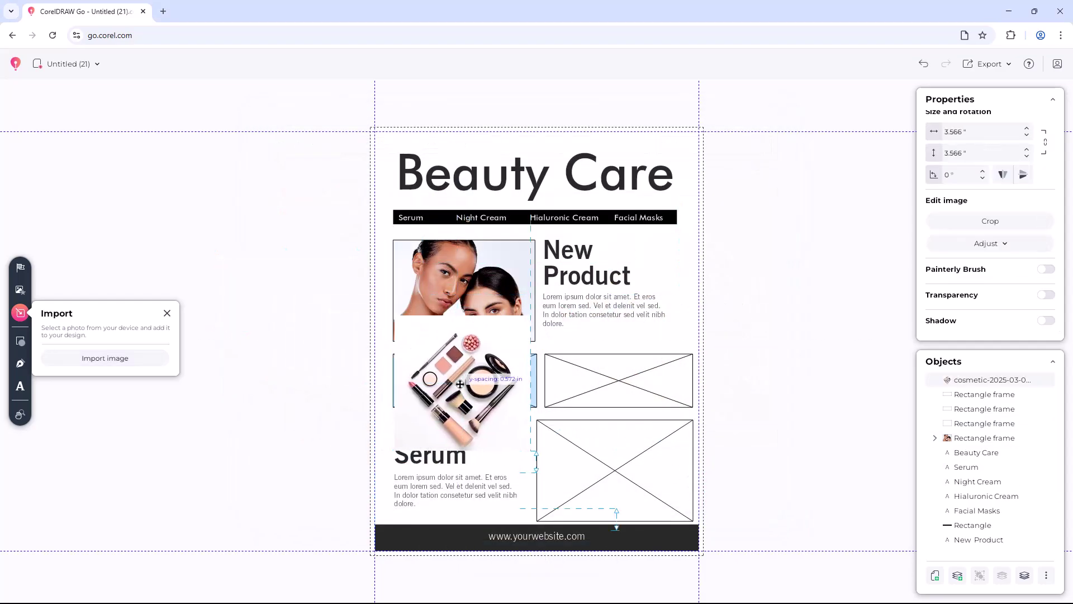
double_click(604, 394)
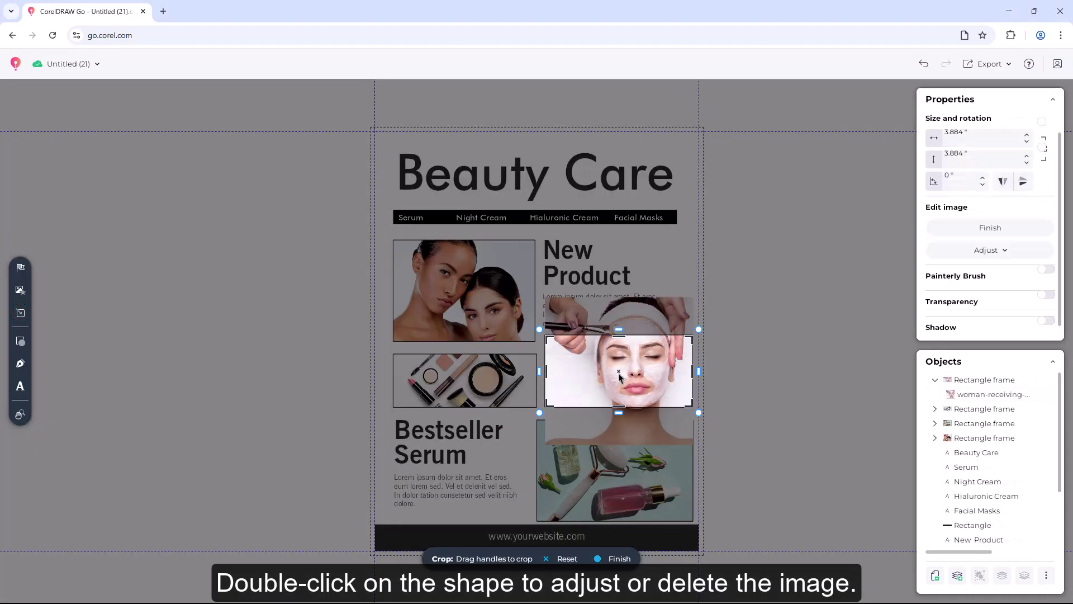
drag(647, 359, 648, 372)
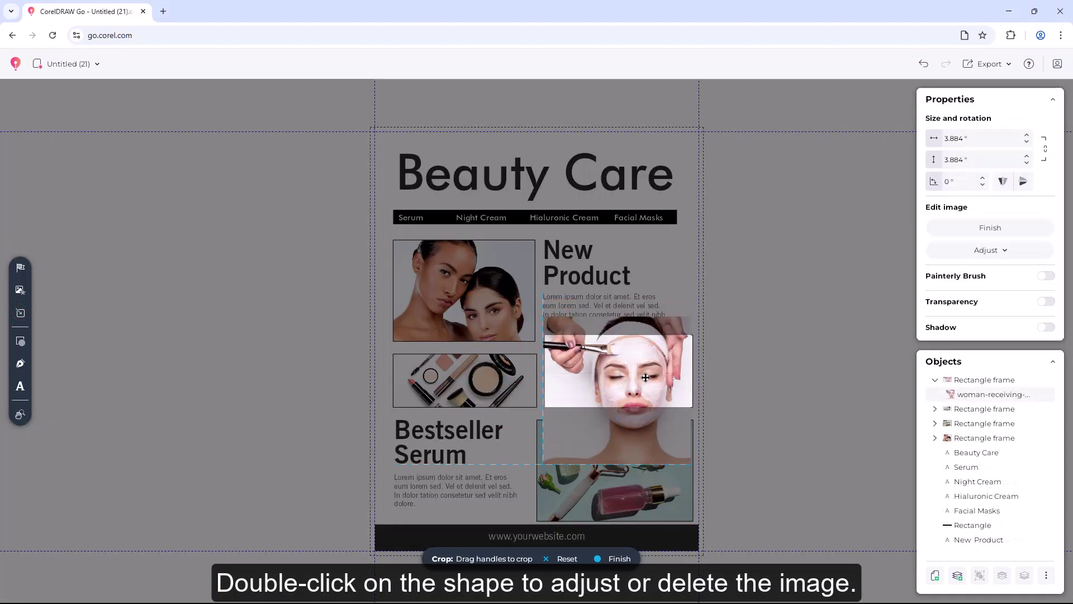
Finish adjusting the face-mask photo and remove the black outlines from the photo frames
click(743, 362)
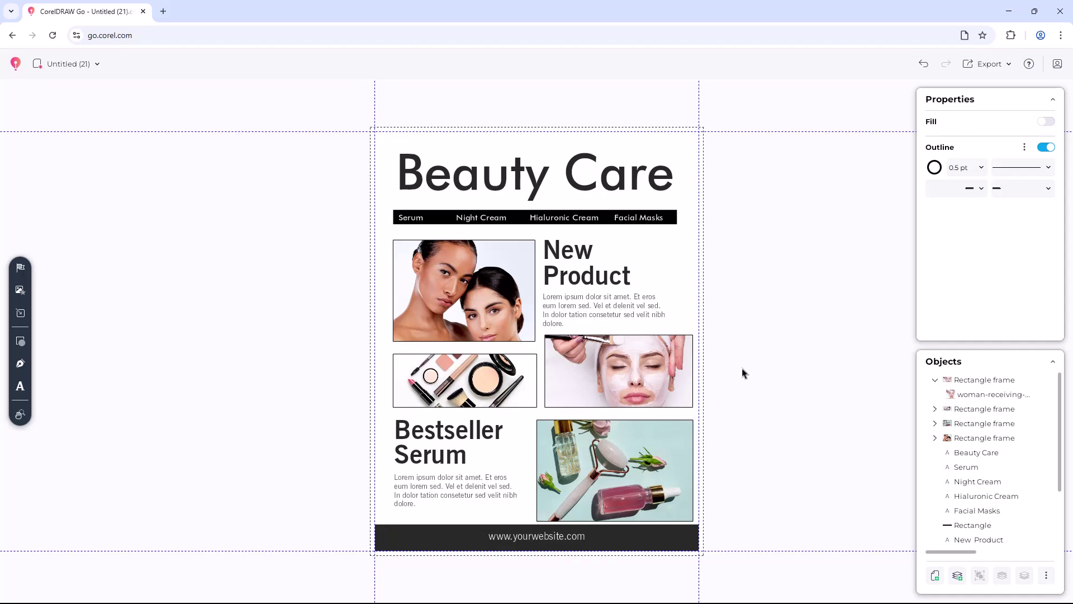
click(1045, 249)
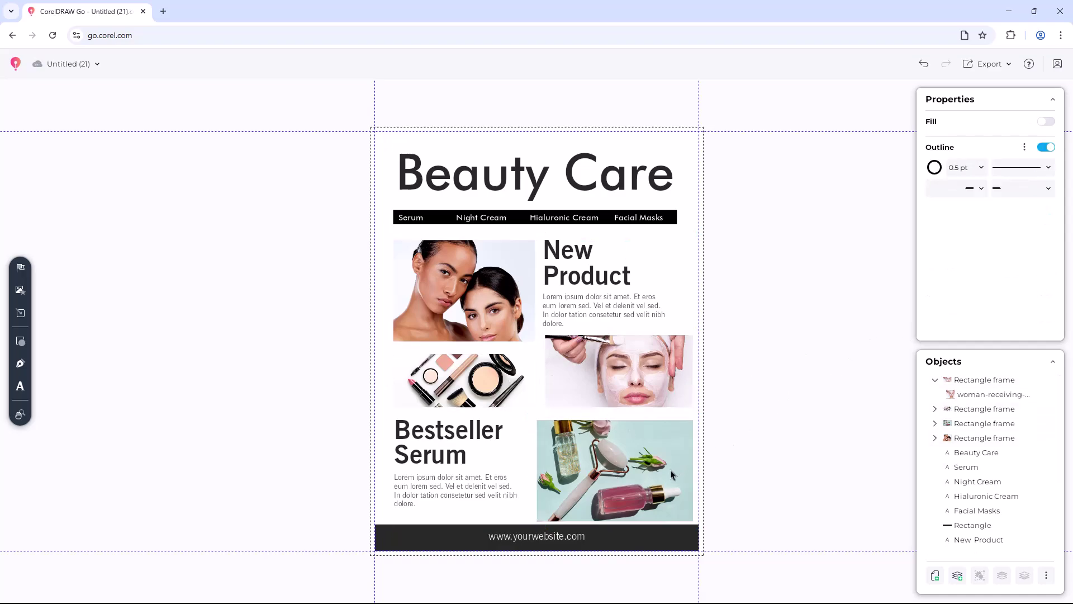